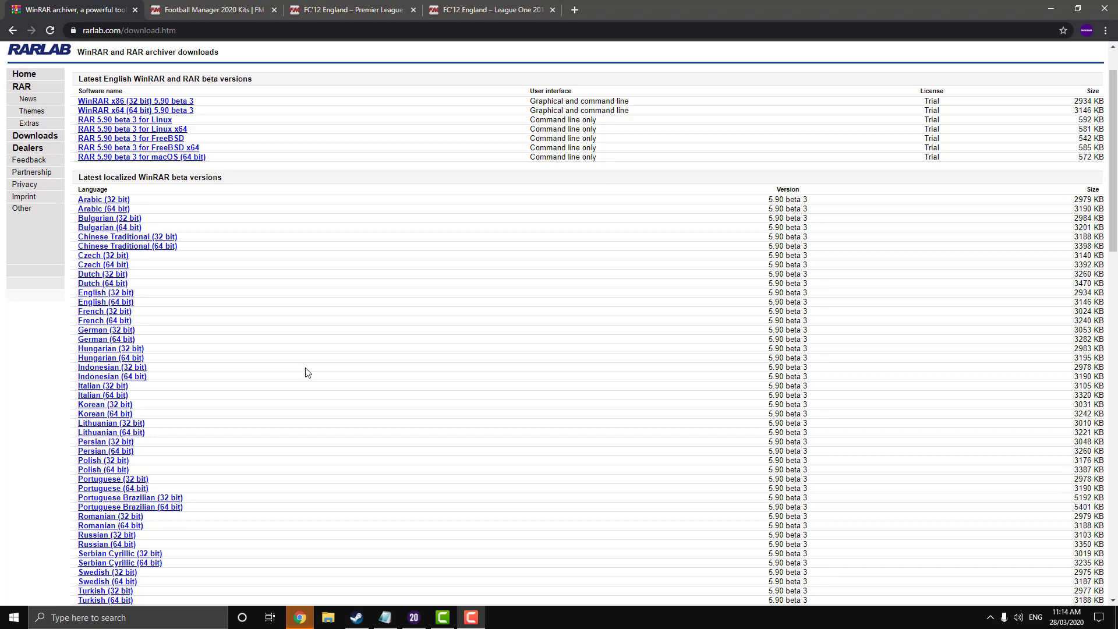
{"action": "scroll", "coordinate": [296, 369], "scroll_direction": "down", "scroll_amount": 1}
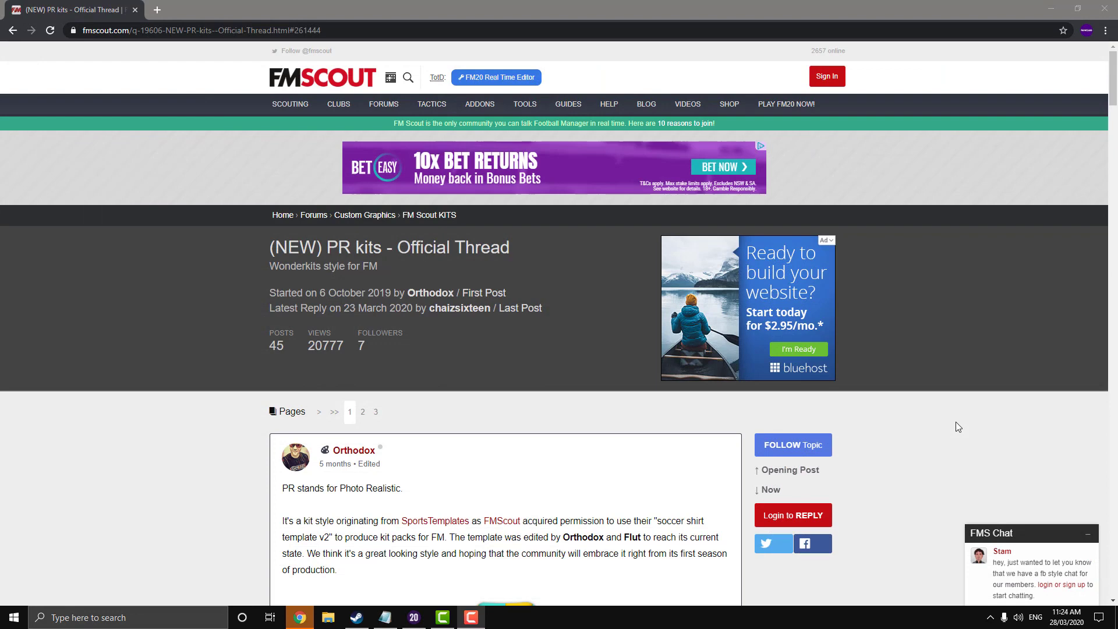
- Download the England - Premier League 2019/20 kit pack linked in the PR kits thread and close the advertising pop-up
{"action": "scroll", "coordinate": [955, 422], "scroll_direction": "down", "scroll_amount": 5}
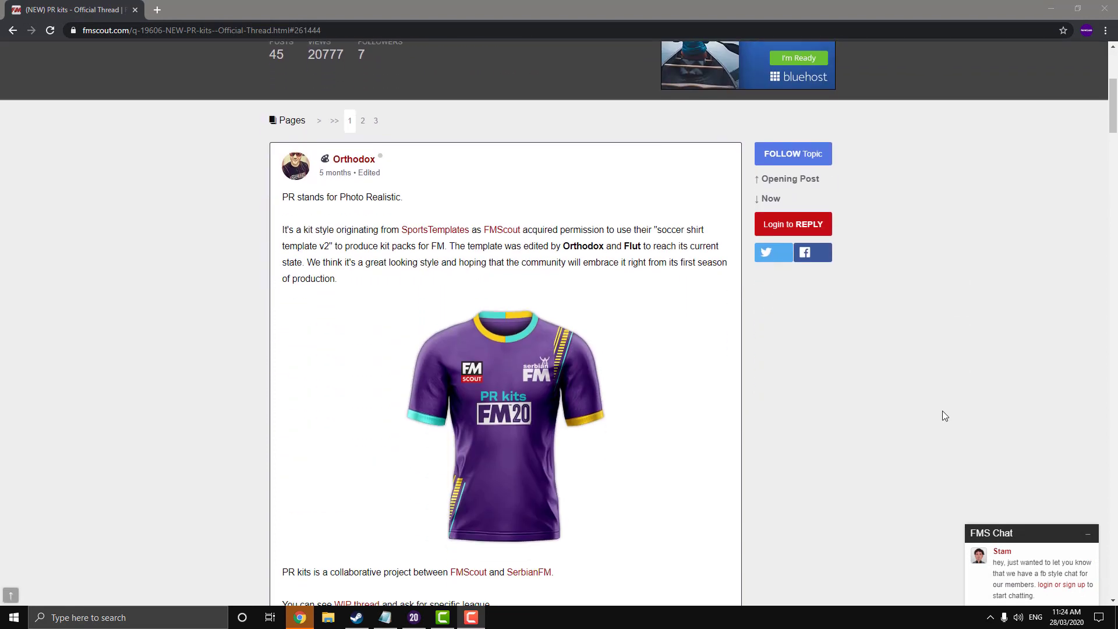
{"action": "scroll", "coordinate": [943, 415], "scroll_direction": "down", "scroll_amount": 3}
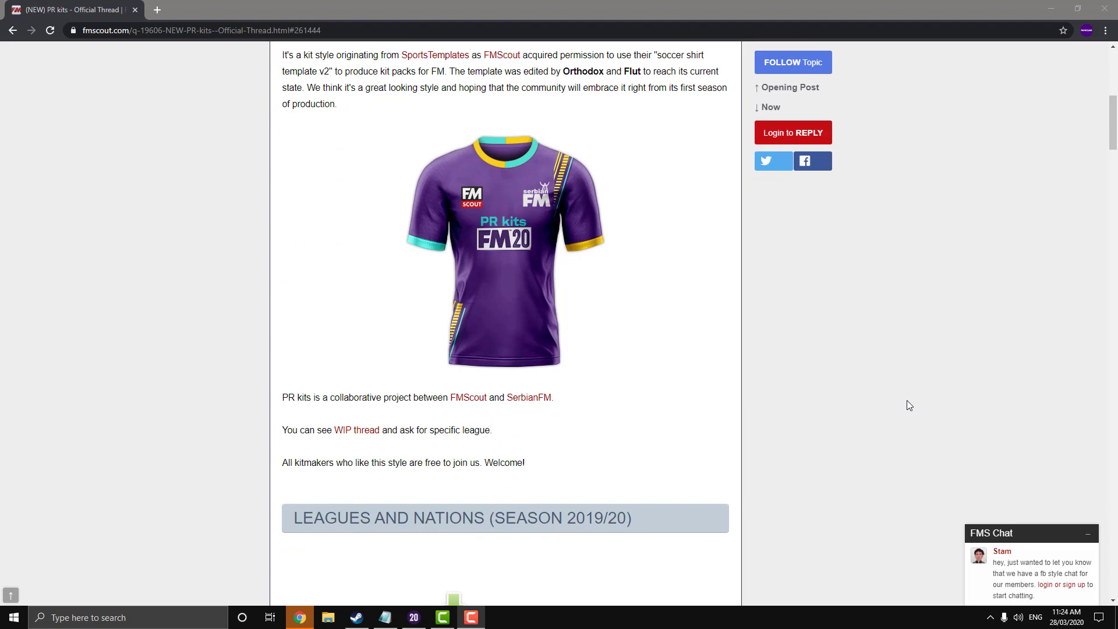
{"action": "scroll", "coordinate": [906, 400], "scroll_direction": "down", "scroll_amount": 6}
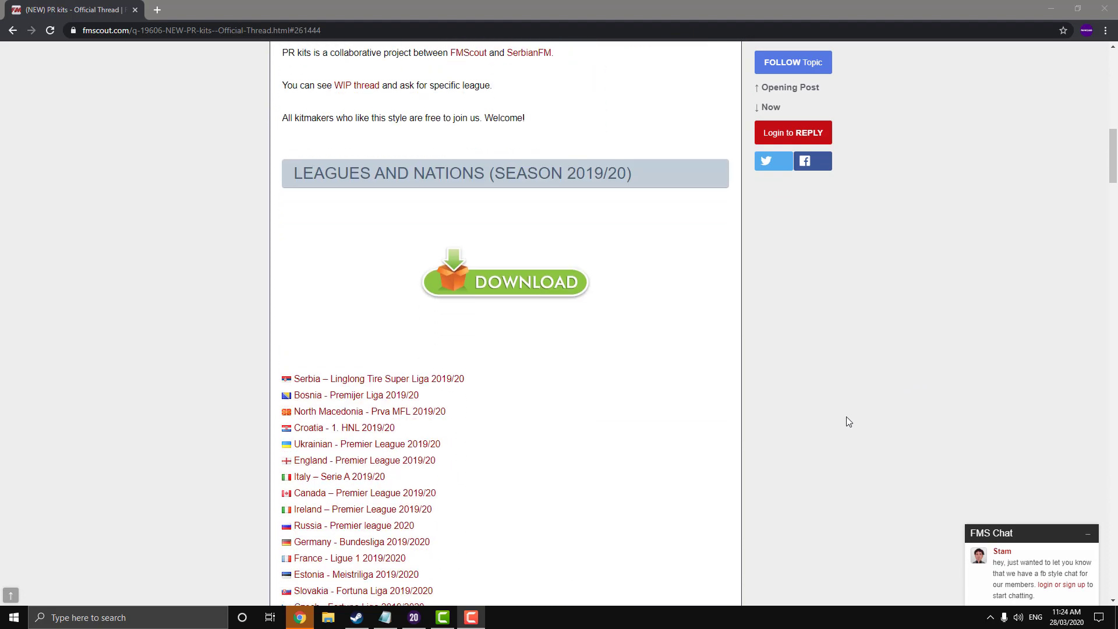
{"action": "scroll", "coordinate": [847, 417], "scroll_direction": "down", "scroll_amount": 4}
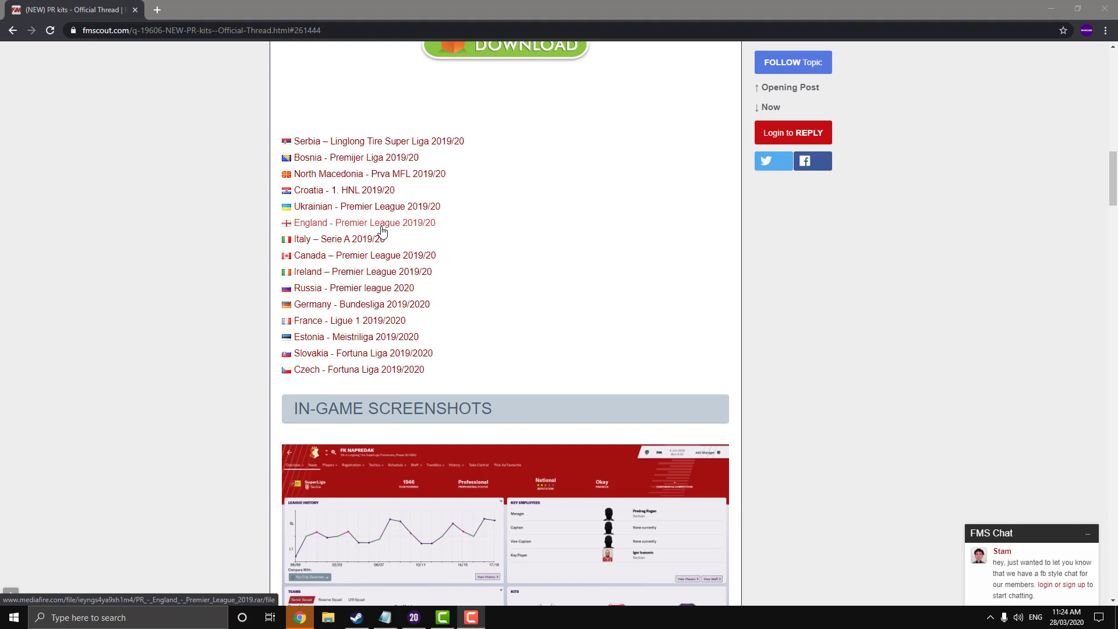
{"action": "left_click", "coordinate": [365, 224]}
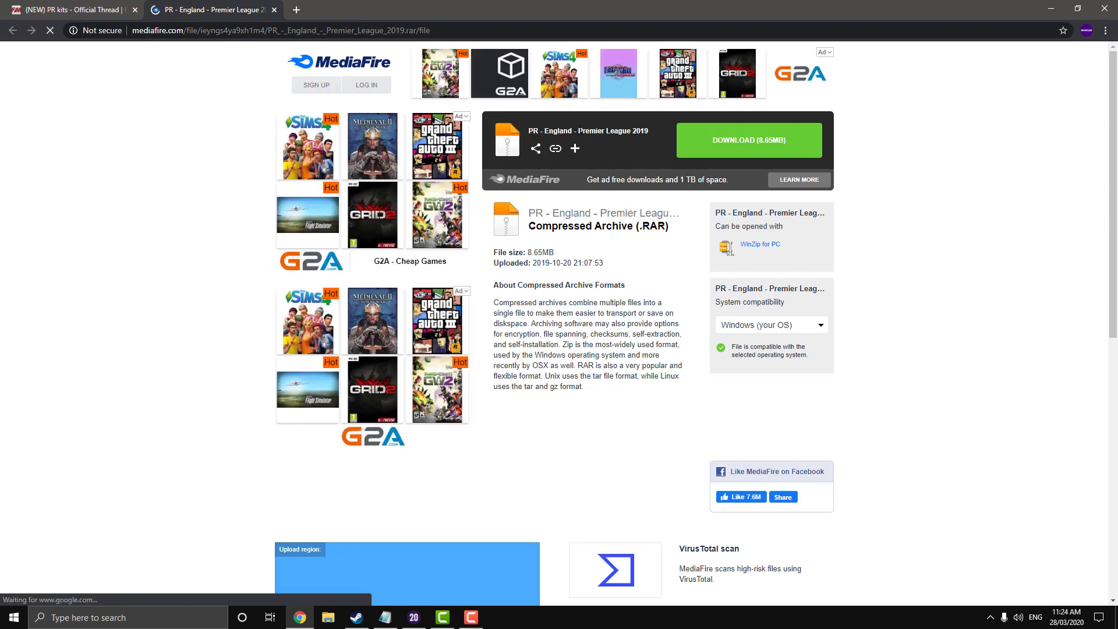
{"action": "left_click", "coordinate": [754, 147]}
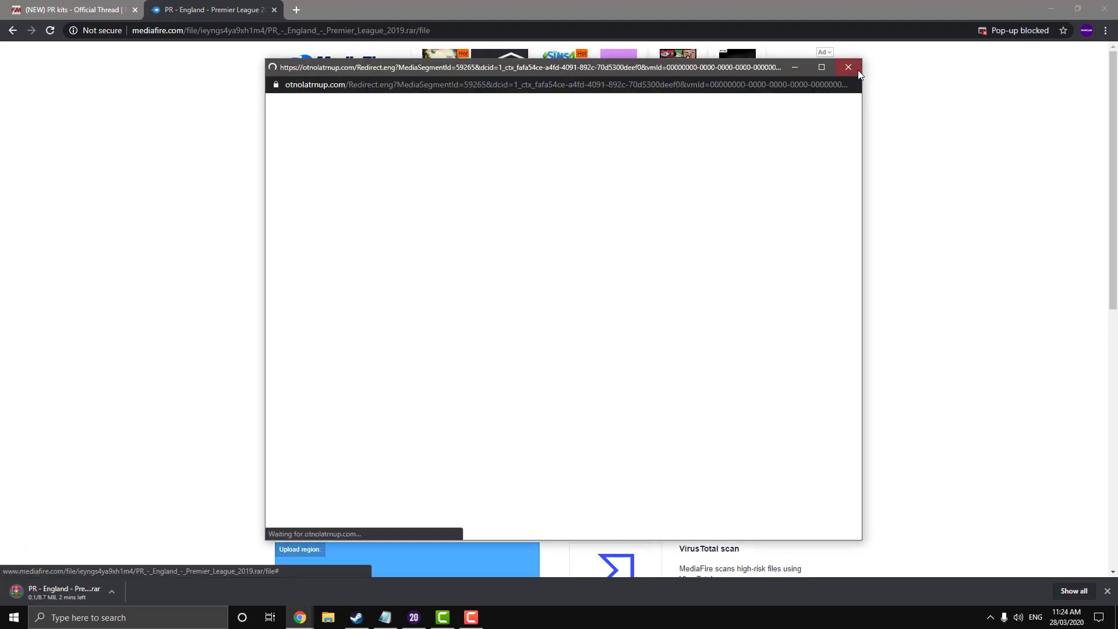
{"action": "left_click", "coordinate": [848, 67]}
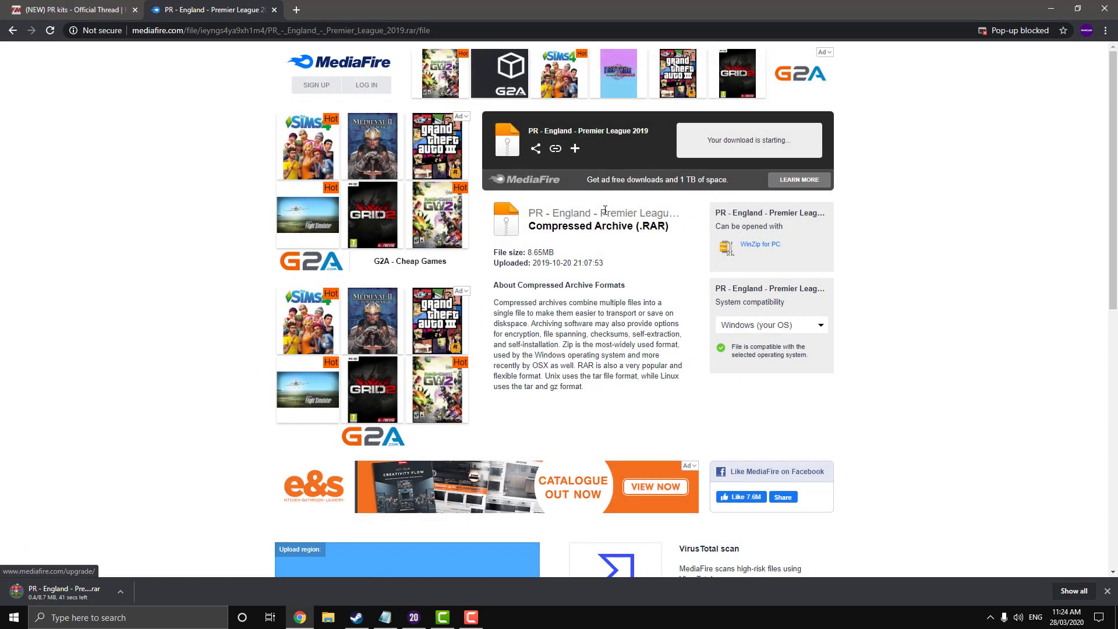
- Download the Italy – Serie A 2019/20 kit pack from the PR kits thread and close both MediaFire pages
{"action": "left_click", "coordinate": [104, 14]}
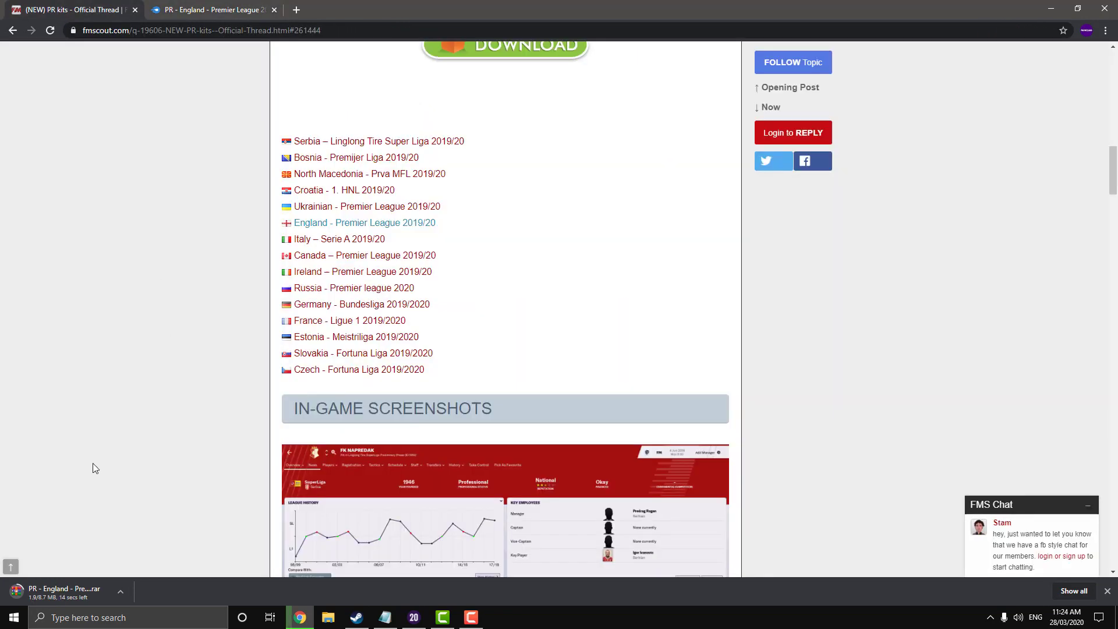
{"action": "left_click", "coordinate": [342, 240]}
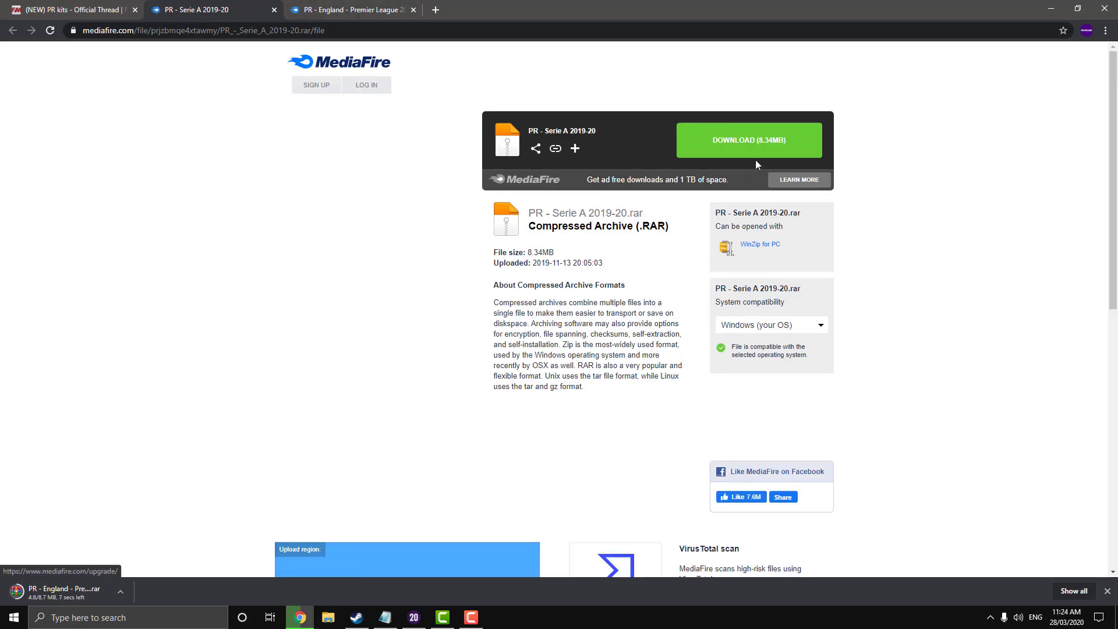
{"action": "left_click", "coordinate": [755, 152]}
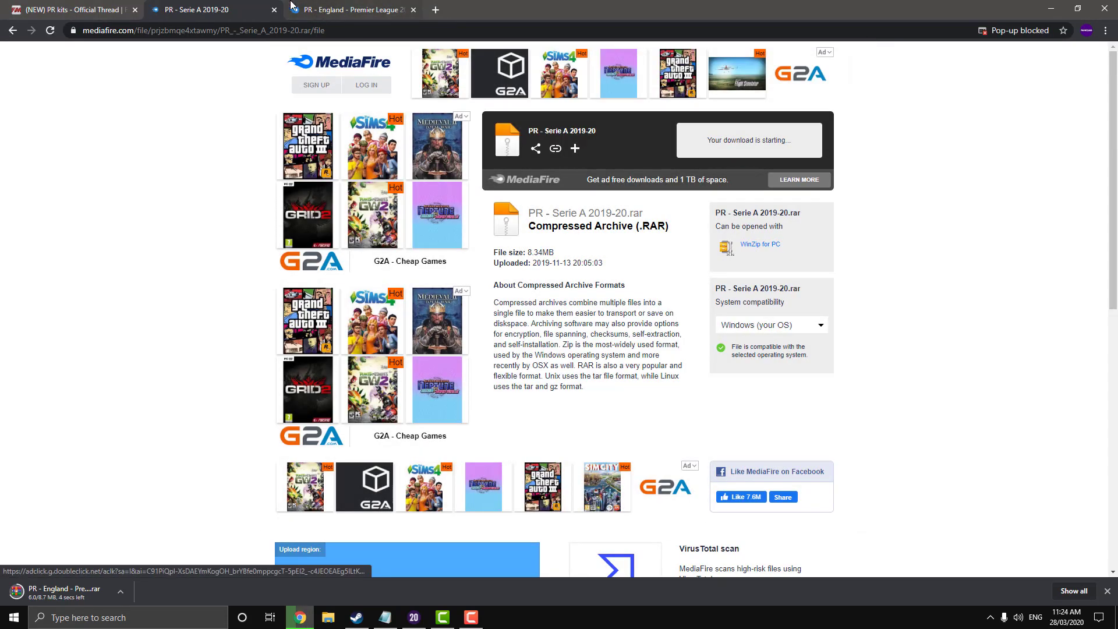
{"action": "left_click", "coordinate": [274, 10]}
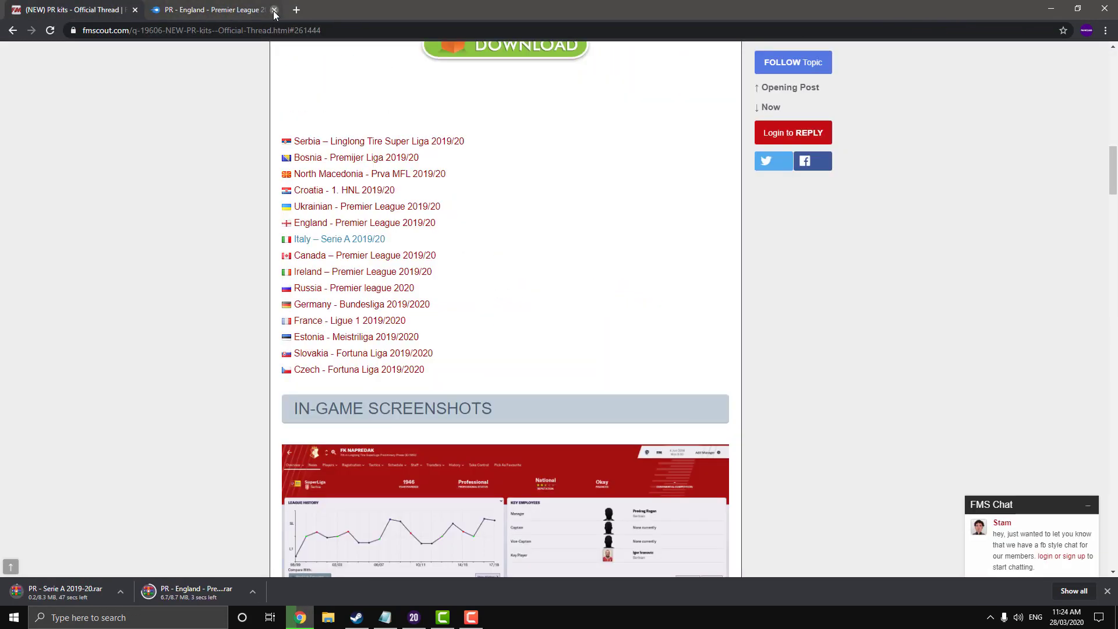
{"action": "left_click", "coordinate": [274, 10]}
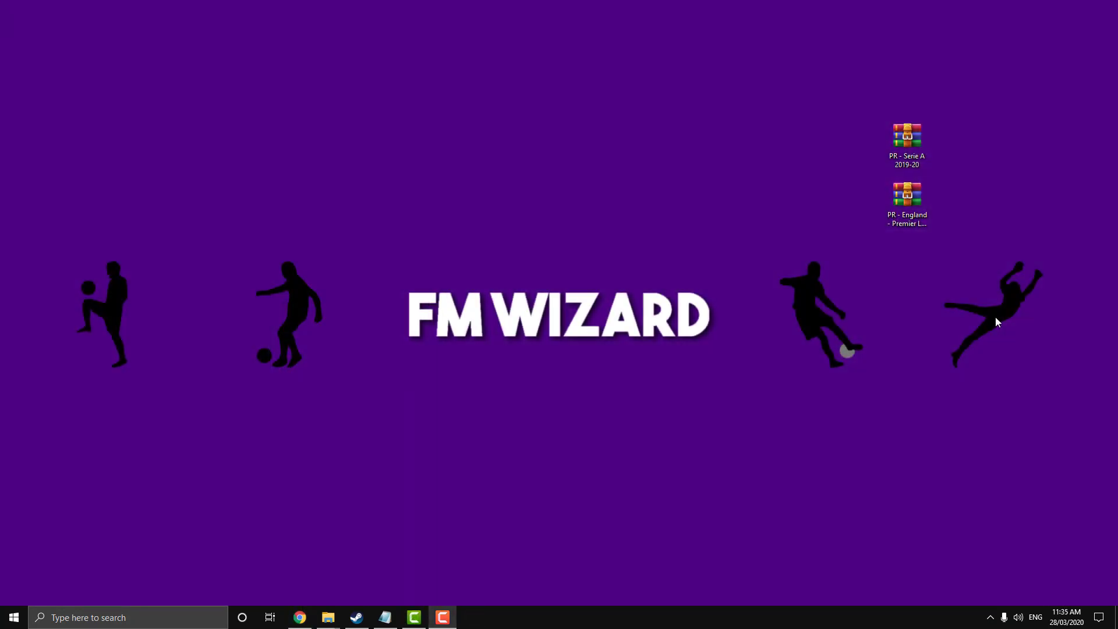
- Extract both downloaded kit archives to the desktop and place the extracted folders near the archives
{"action": "left_click_drag", "start_coordinate": [964, 276], "coordinate": [836, 105]}
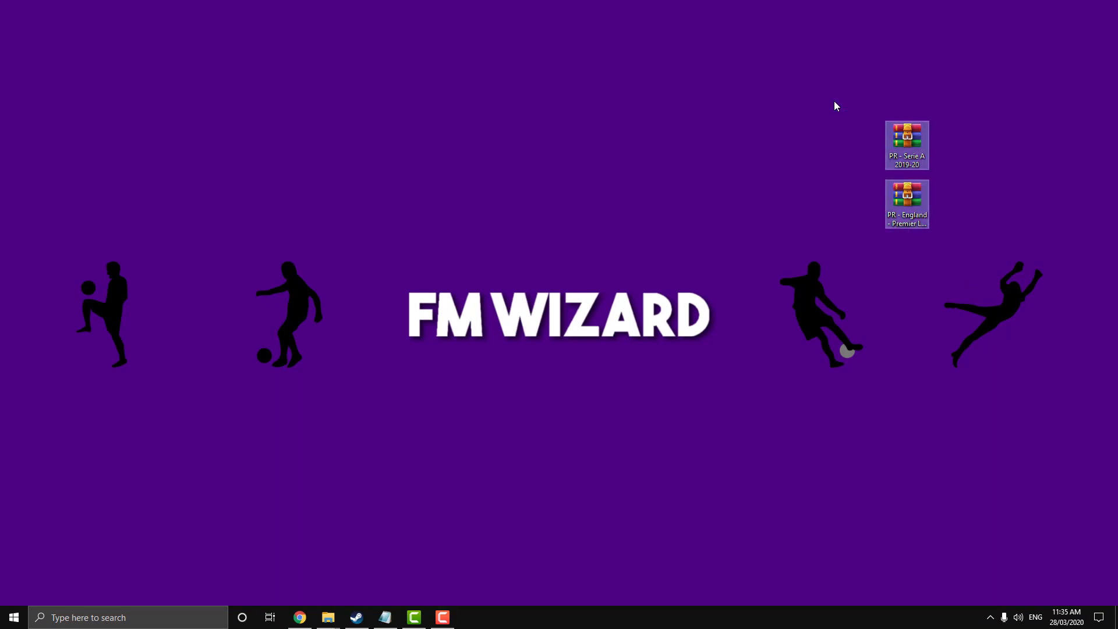
{"action": "right_click", "coordinate": [907, 138]}
{"action": "left_click", "coordinate": [945, 209]}
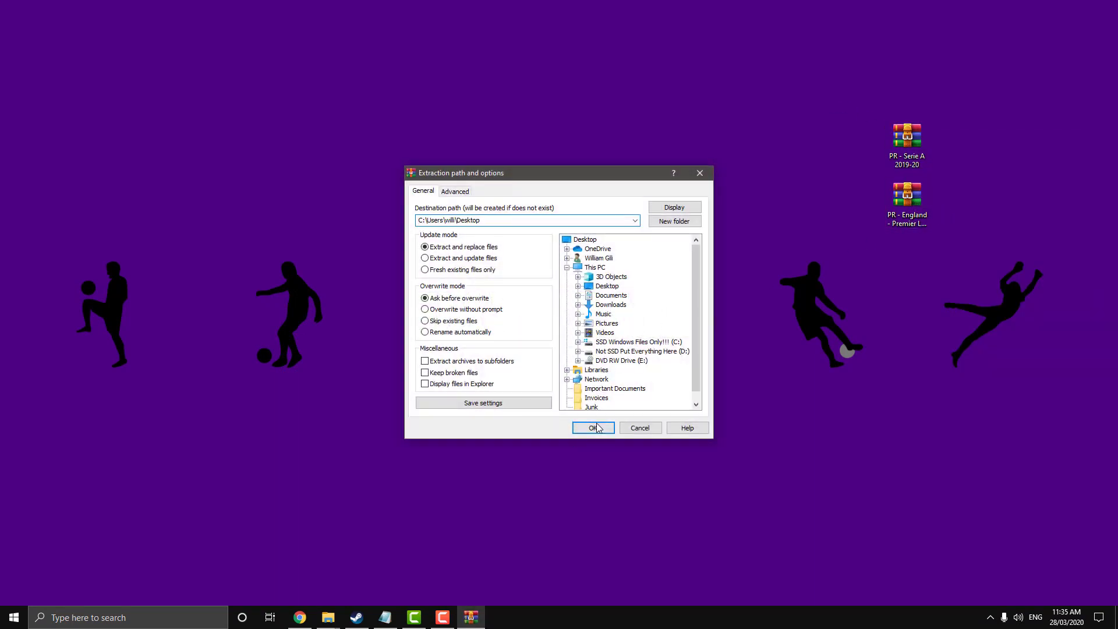
{"action": "left_click", "coordinate": [593, 428]}
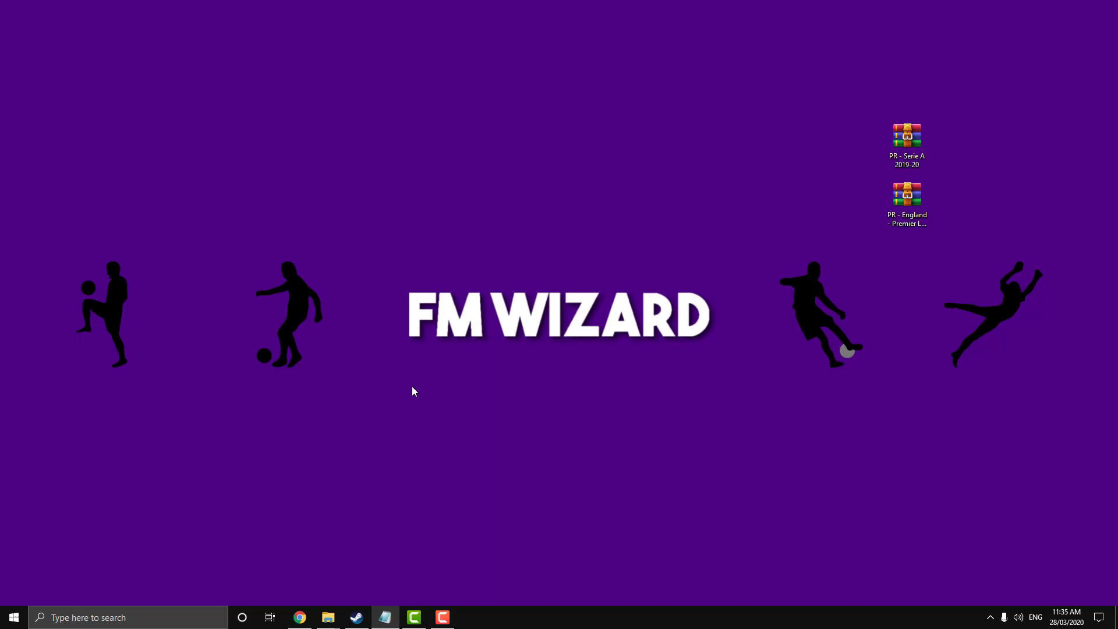
{"action": "left_click_drag", "start_coordinate": [194, 173], "coordinate": [621, 128]}
{"action": "left_click", "coordinate": [738, 228]}
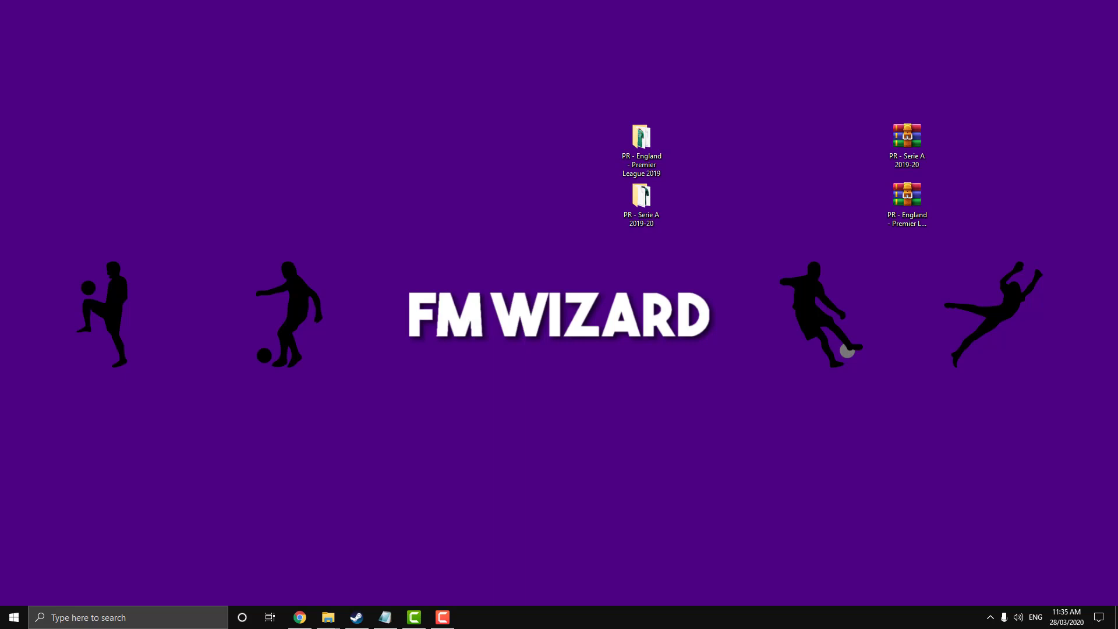
- In File Explorer, go to Documents\Sports Interactive\Football Manager 2020 under C:\Users, replacing the *YourUser* placeholder in the pasted path with the account's user name
{"action": "left_click", "coordinate": [385, 617]}
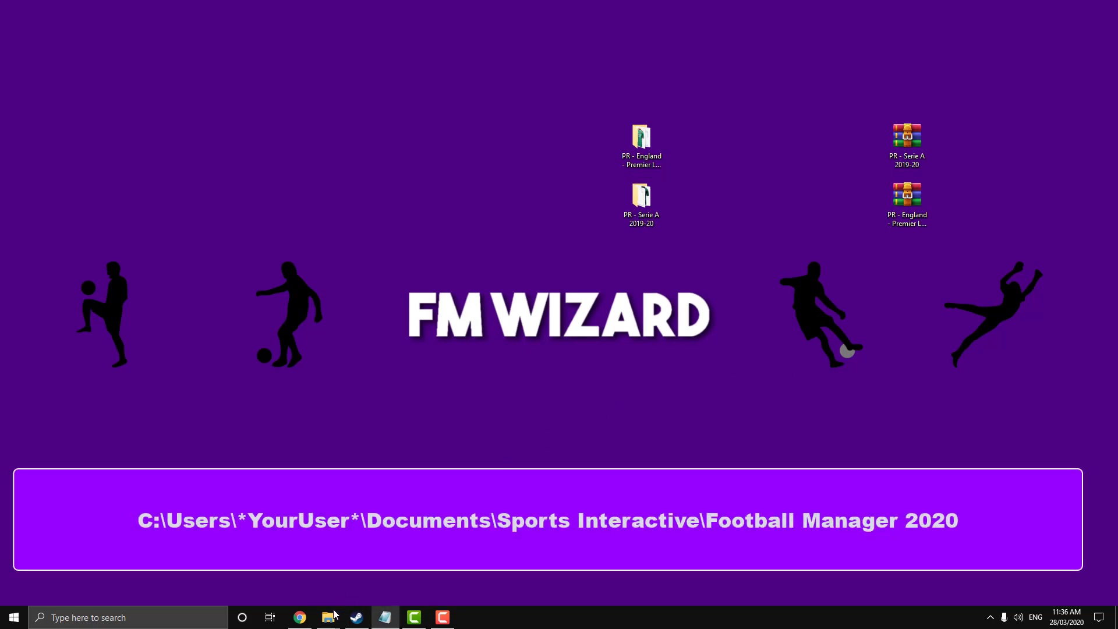
{"action": "mouse_move", "coordinate": [329, 616]}
{"action": "left_click", "coordinate": [293, 589]}
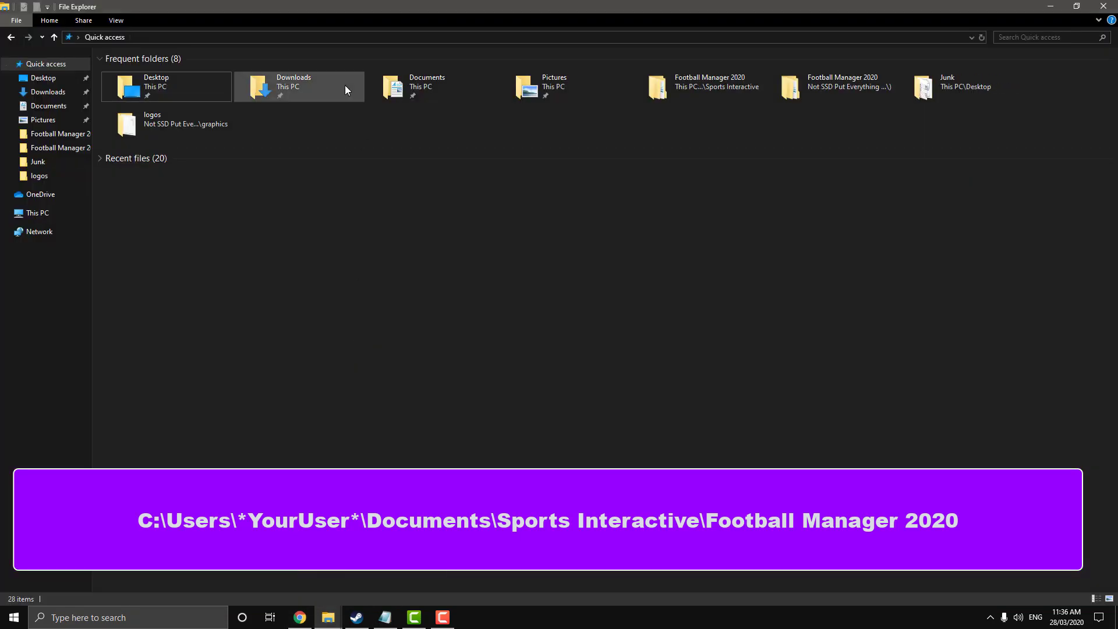
{"action": "left_click", "coordinate": [131, 38]}
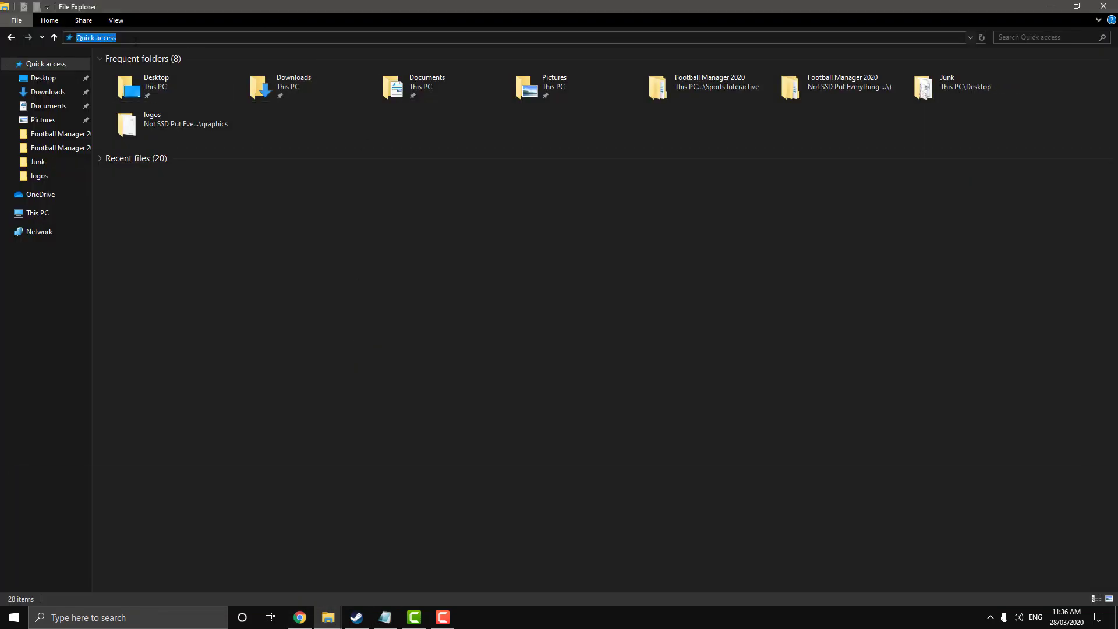
{"action": "key", "text": "ctrl+v"}
{"action": "key", "text": "BackSpace"}
{"action": "key", "text": "BackSpace"}
{"action": "key", "text": "BackSpace"}
{"action": "key", "text": "BackSpace"}
{"action": "key", "text": "BackSpace"}
{"action": "key", "text": "BackSpace"}
{"action": "key", "text": "BackSpace"}
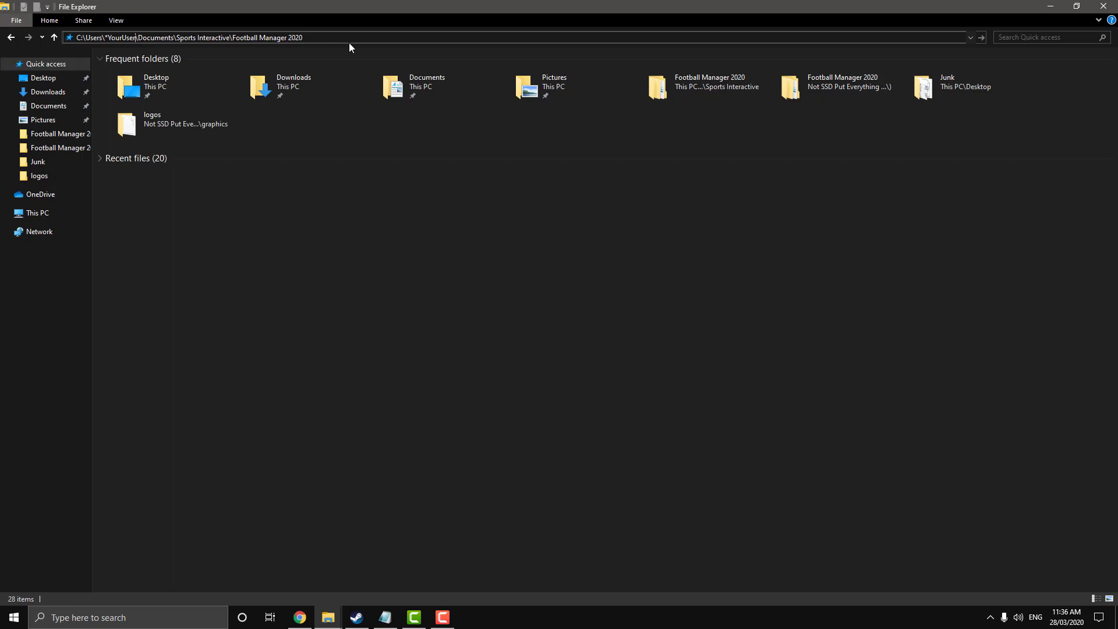
{"action": "key", "text": "BackSpace"}
{"action": "key", "text": "BackSpace"}
{"action": "key", "text": "BackSpace"}
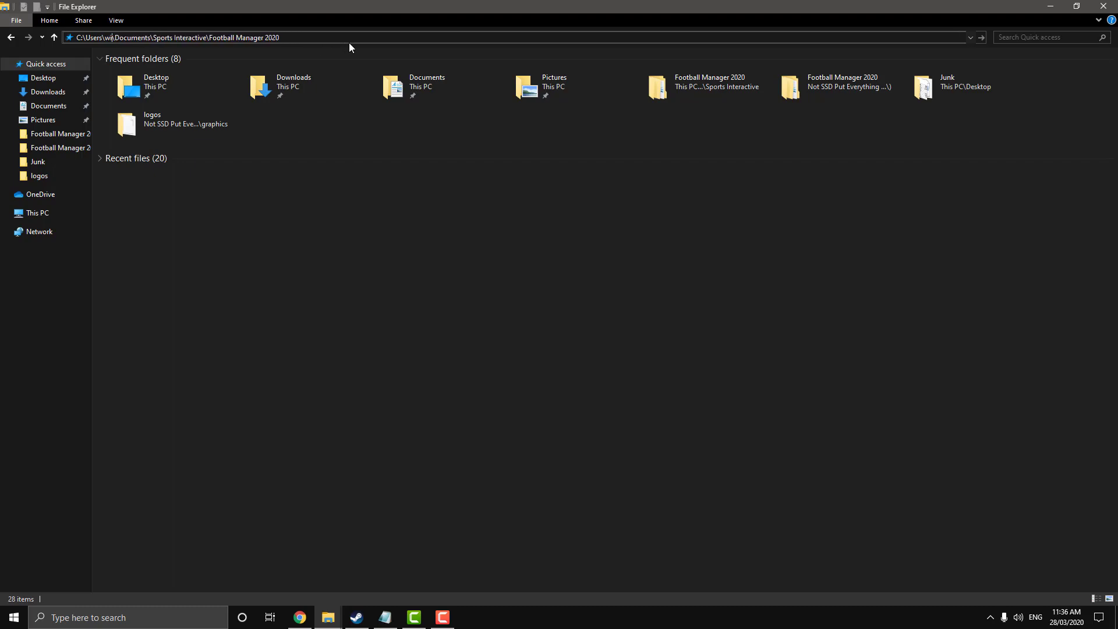
{"action": "key", "text": "Return"}
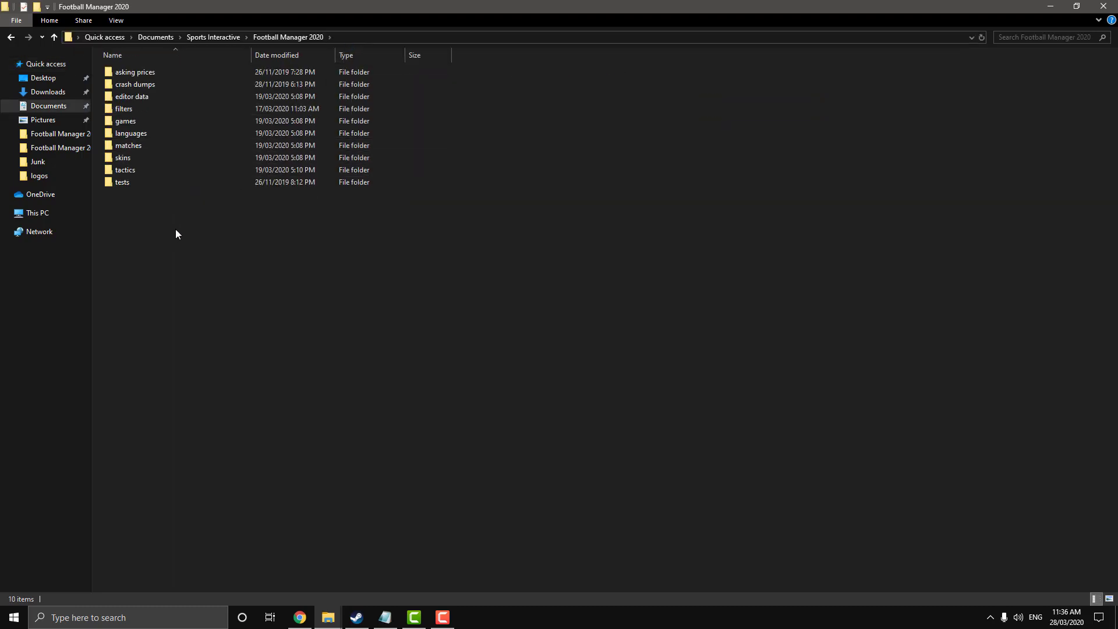
- Create a new folder named graphics in the Football Manager 2020 folder
{"action": "right_click", "coordinate": [187, 284]}
{"action": "mouse_move", "coordinate": [298, 443]}
{"action": "left_click", "coordinate": [362, 442]}
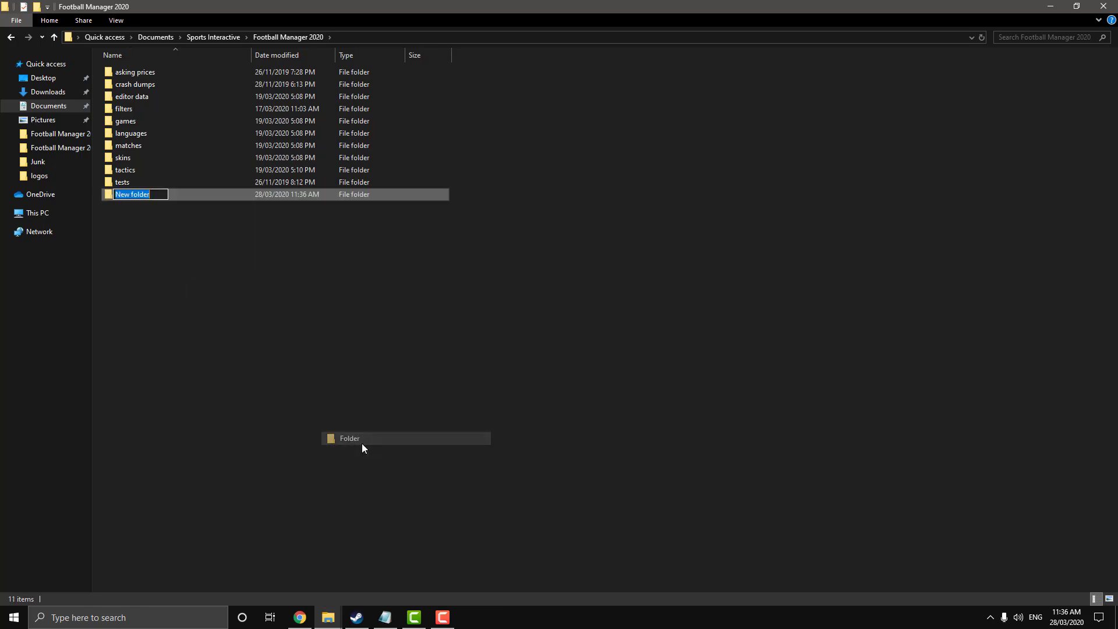
{"action": "type", "text": "graphics"}
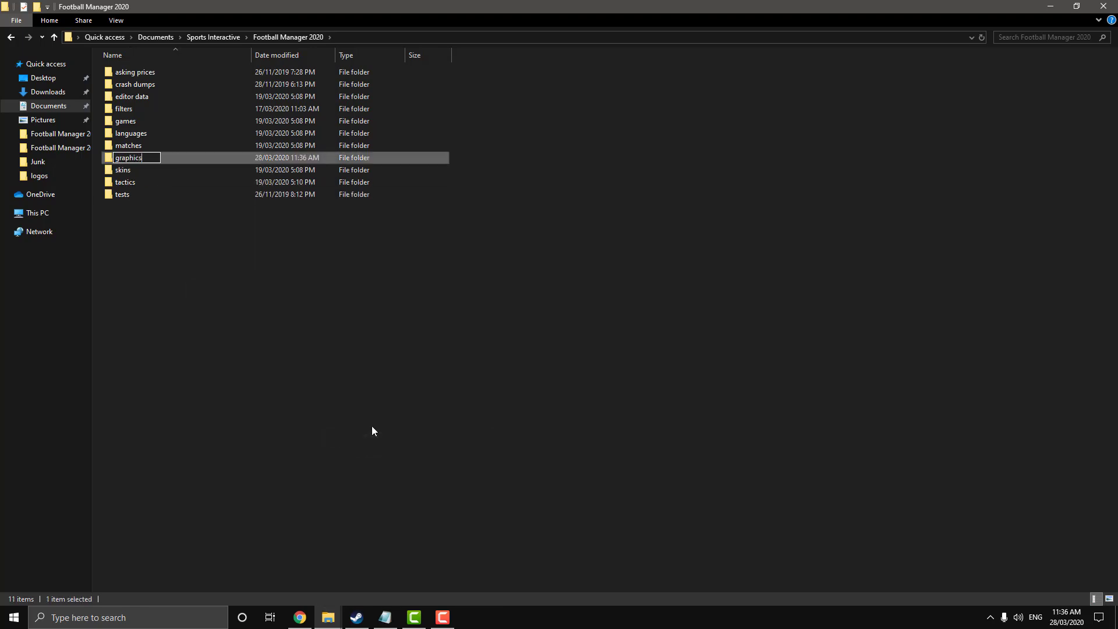
{"action": "key", "text": "Return"}
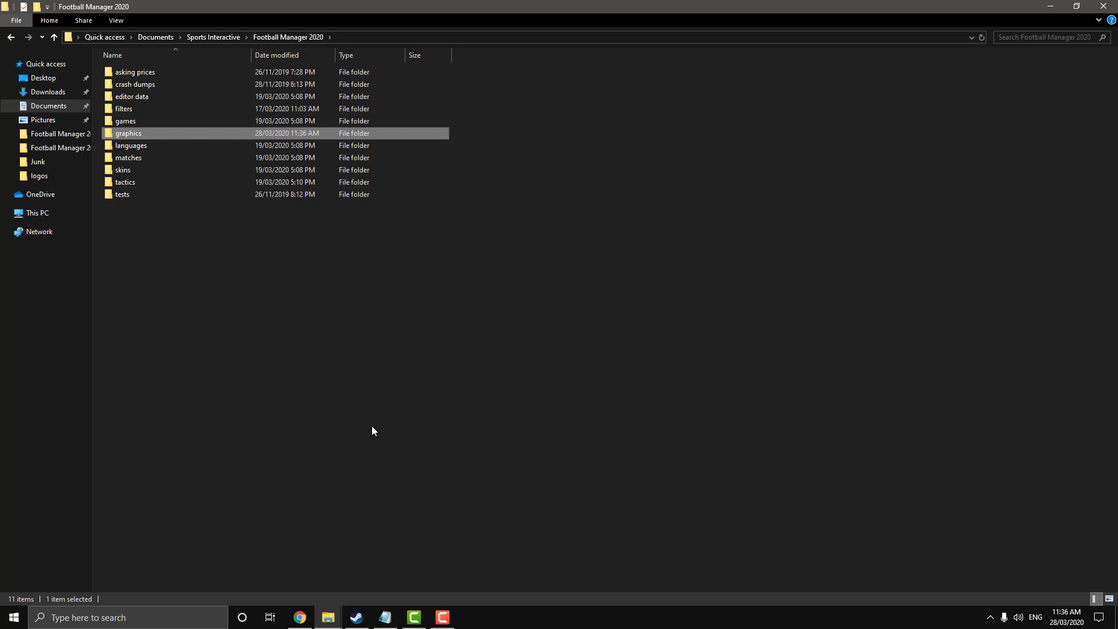
- Create a new folder named kits inside the graphics folder
{"action": "double_click", "coordinate": [148, 136]}
{"action": "right_click", "coordinate": [148, 136]}
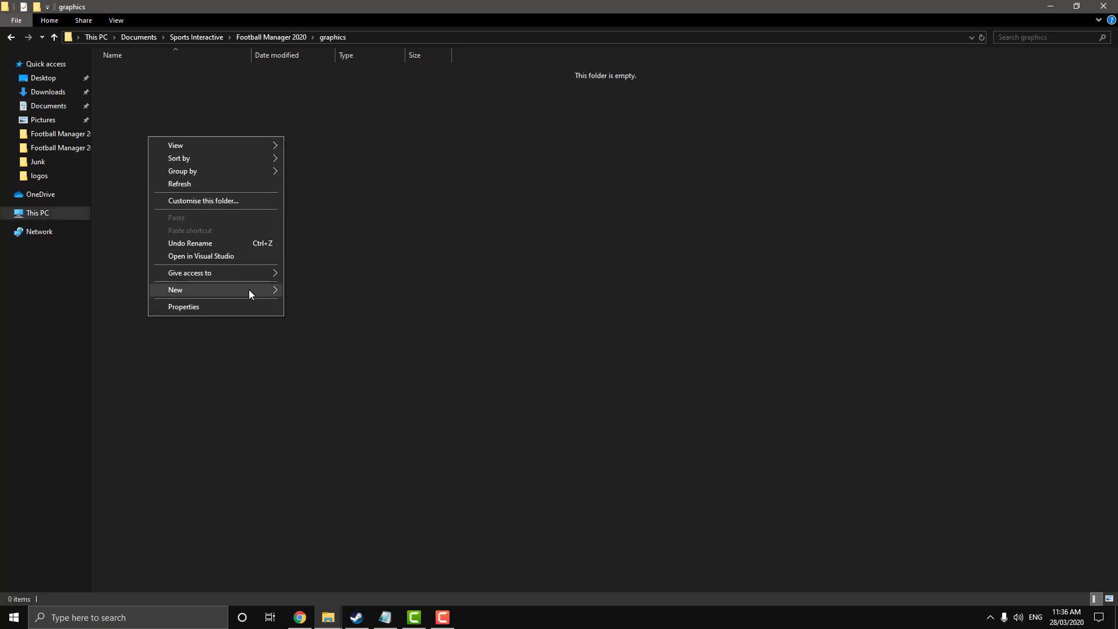
{"action": "mouse_move", "coordinate": [250, 289]}
{"action": "left_click", "coordinate": [303, 291]}
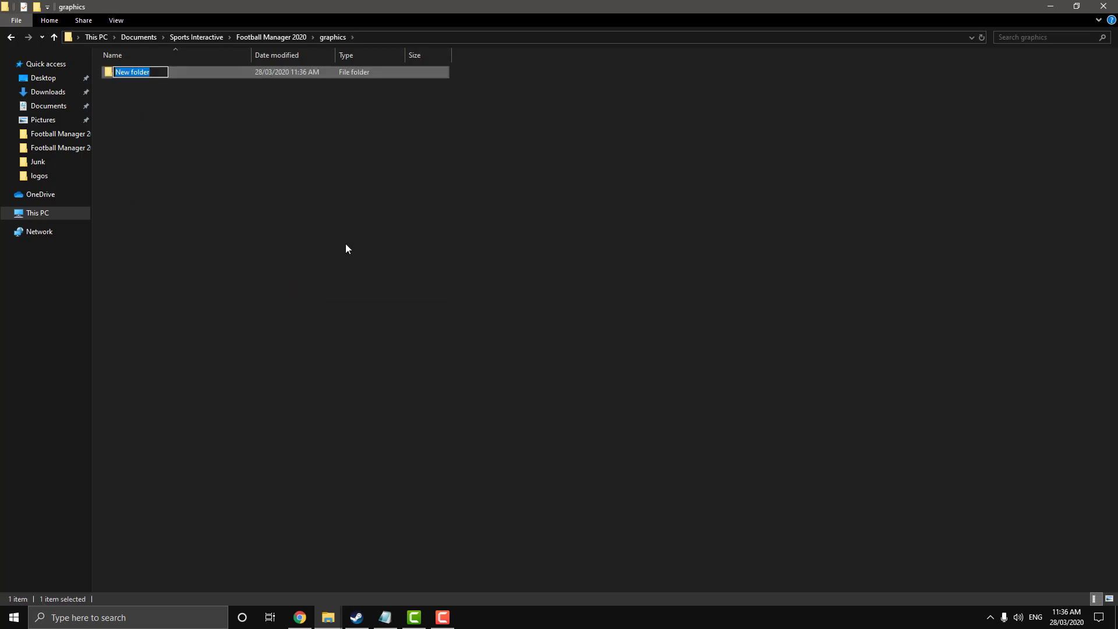
{"action": "type", "text": "kits"}
{"action": "key", "text": "Return"}
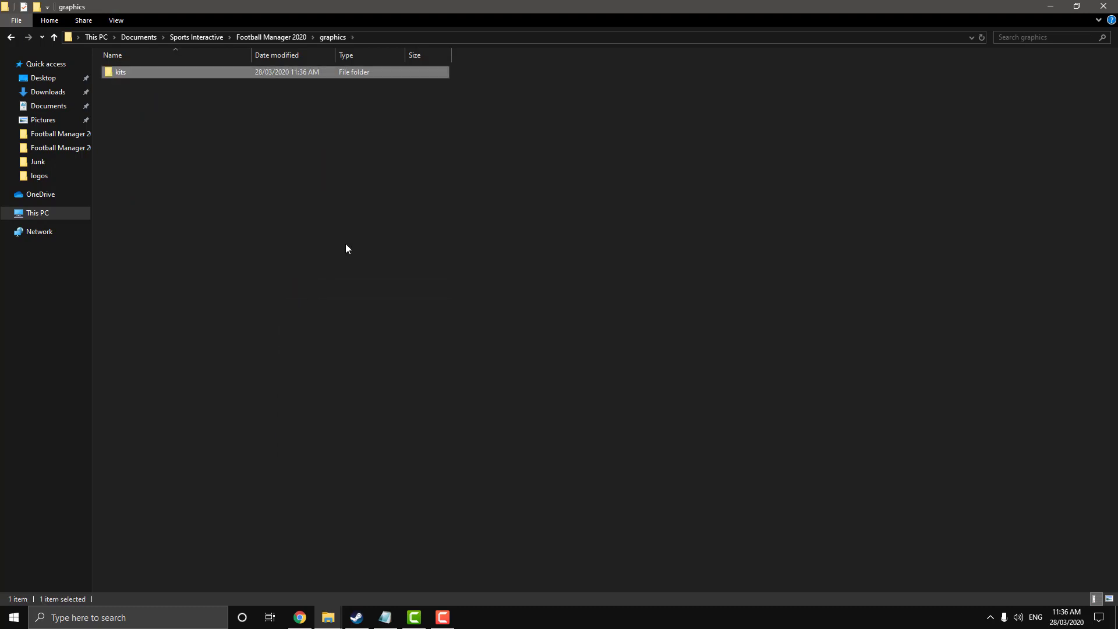
- Move the extracted England - Premier League 2019 and Serie A 2019-20 folders from the desktop into the kits folder
{"action": "double_click", "coordinate": [138, 72]}
{"action": "left_click", "coordinate": [1049, 7]}
{"action": "left_click_drag", "start_coordinate": [770, 216], "coordinate": [613, 123]}
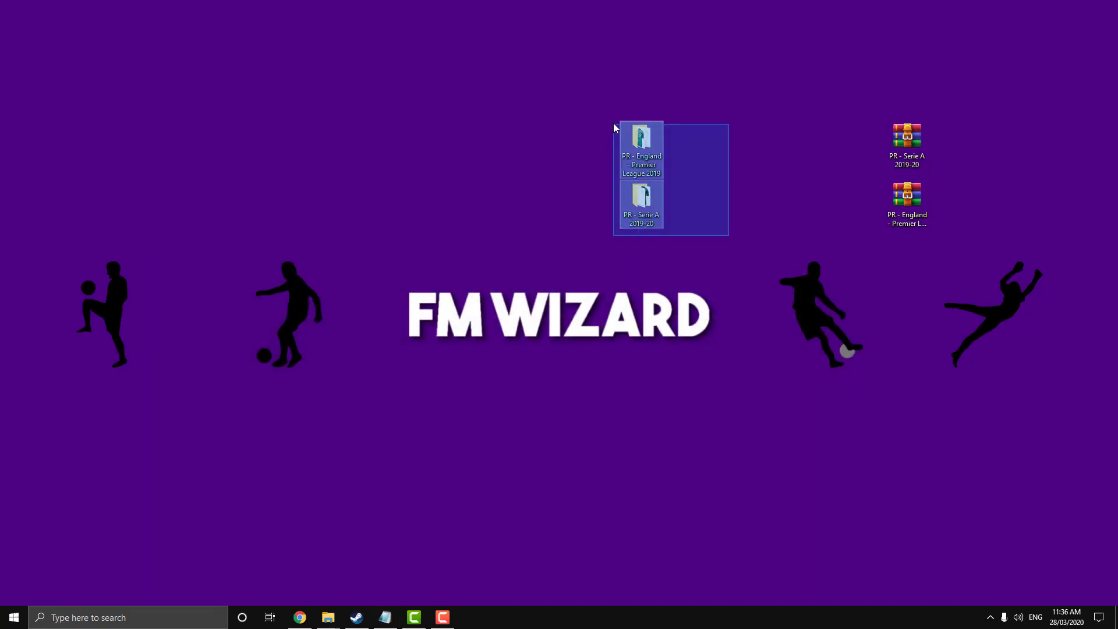
{"action": "right_click", "coordinate": [637, 125]}
{"action": "left_click", "coordinate": [664, 273]}
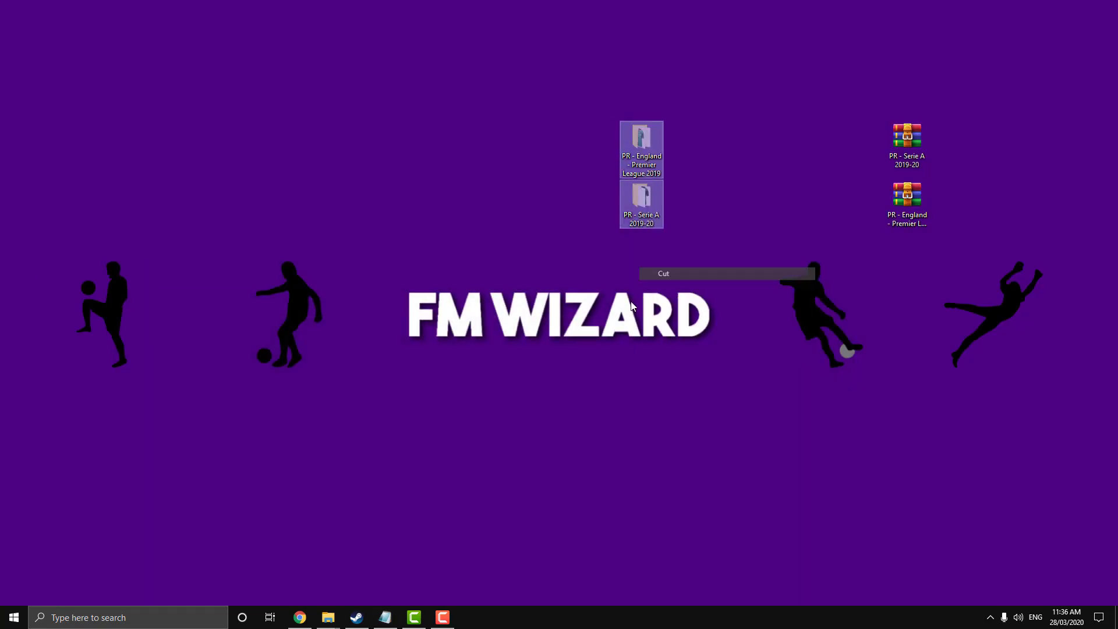
{"action": "left_click", "coordinate": [337, 601]}
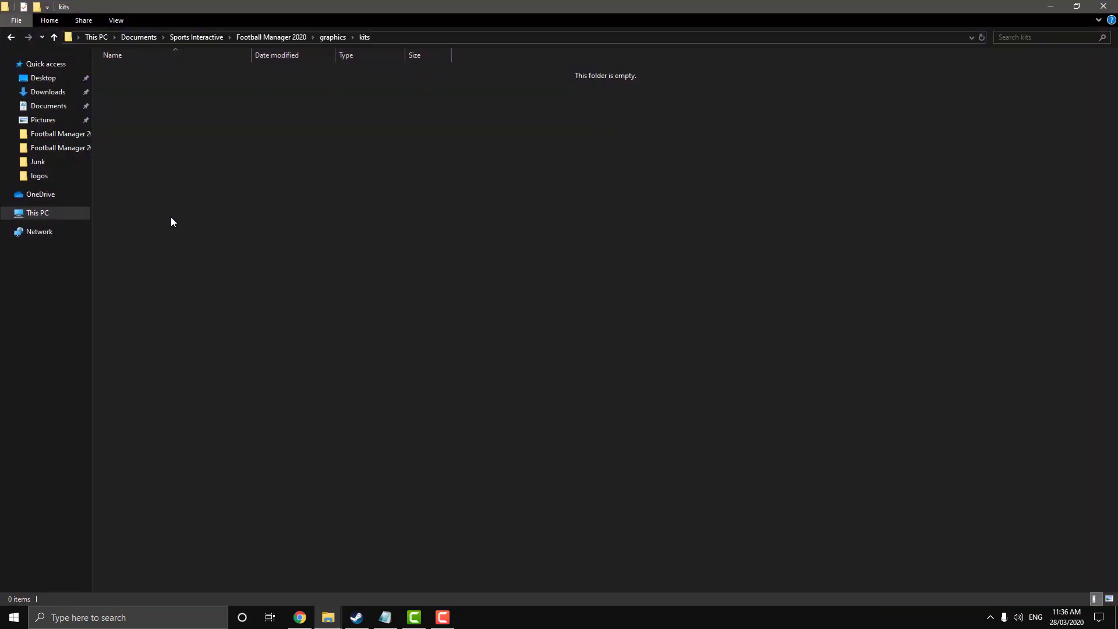
{"action": "right_click", "coordinate": [170, 219]}
{"action": "left_click", "coordinate": [234, 299]}
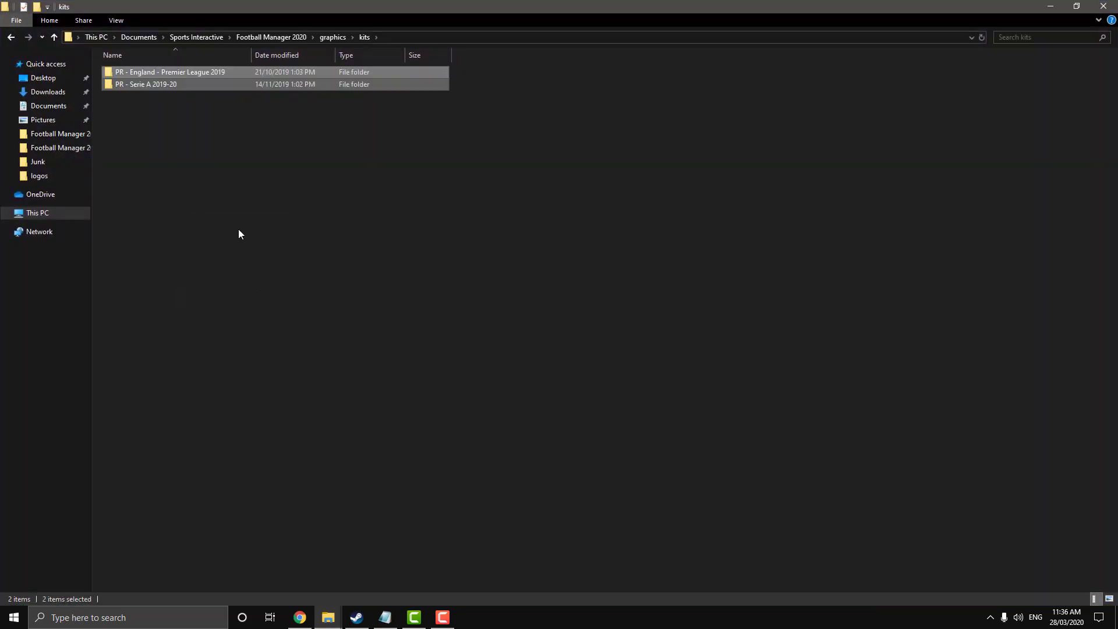
{"action": "left_click", "coordinate": [152, 140]}
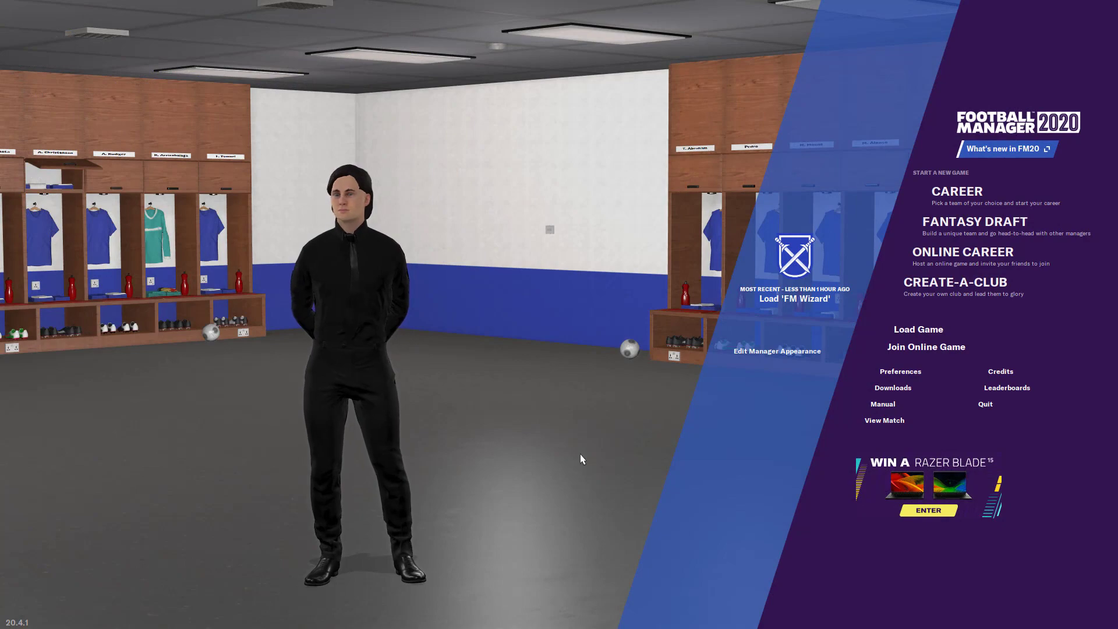
- In Football Manager 2020's advanced Interface preferences, disable caching to decrease page loading times, enable reloading the skin when confirming changes, and apply
{"action": "left_click", "coordinate": [886, 373]}
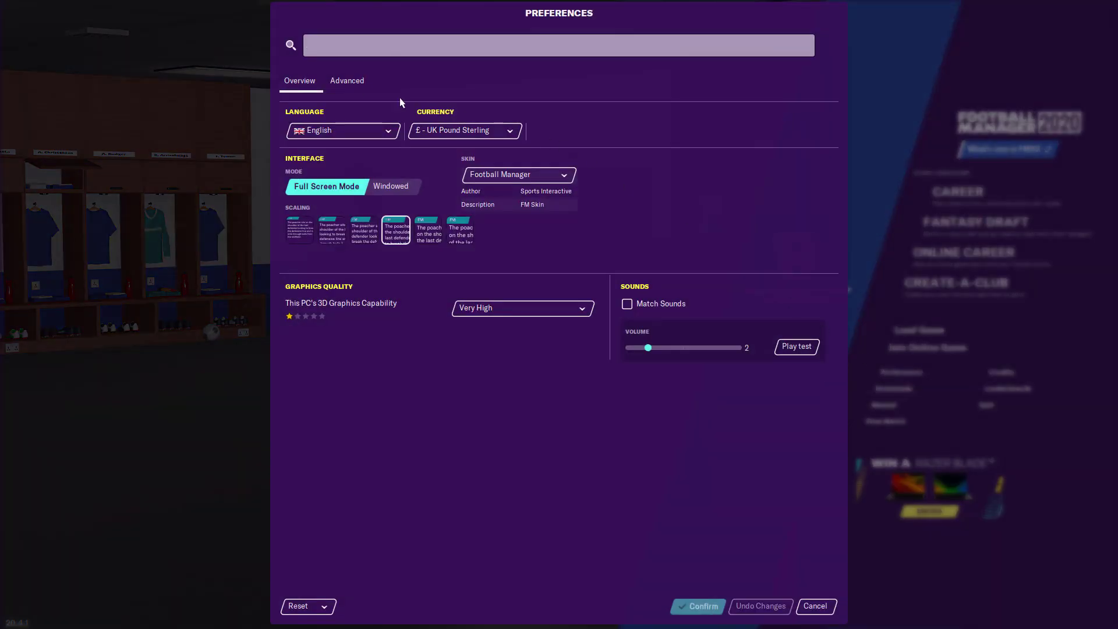
{"action": "left_click", "coordinate": [347, 81]}
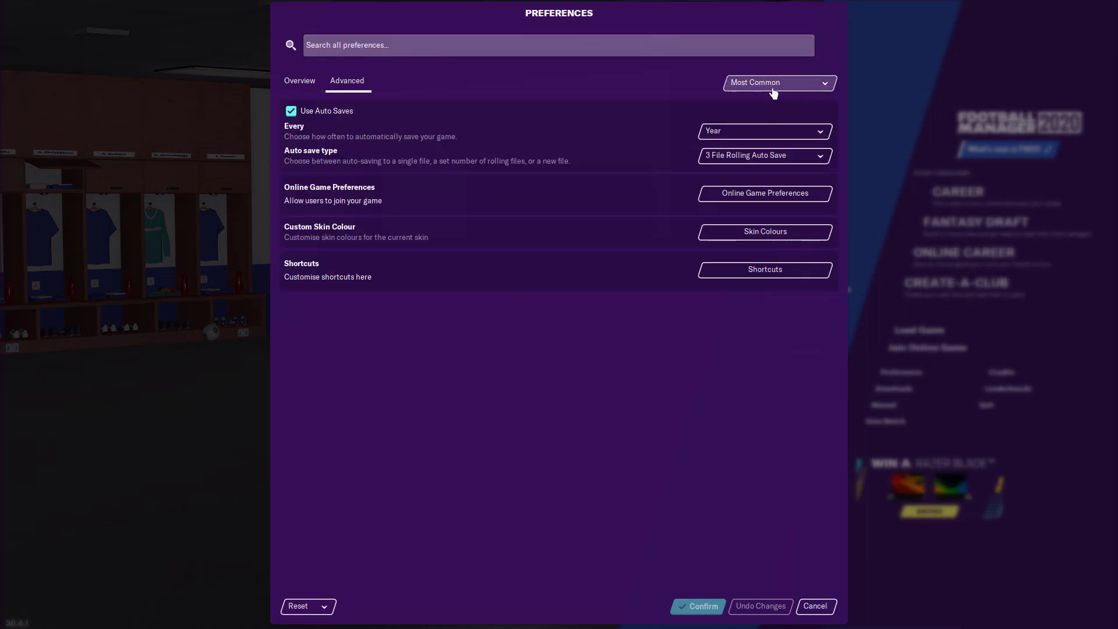
{"action": "left_click", "coordinate": [773, 88]}
{"action": "left_click", "coordinate": [759, 154]}
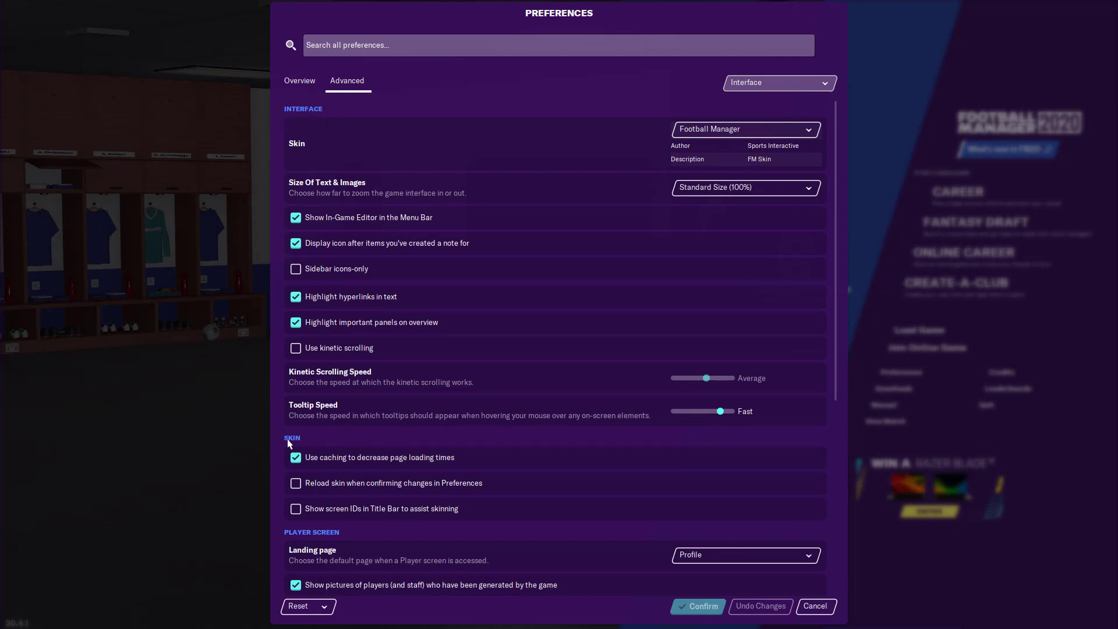
{"action": "left_click", "coordinate": [296, 457]}
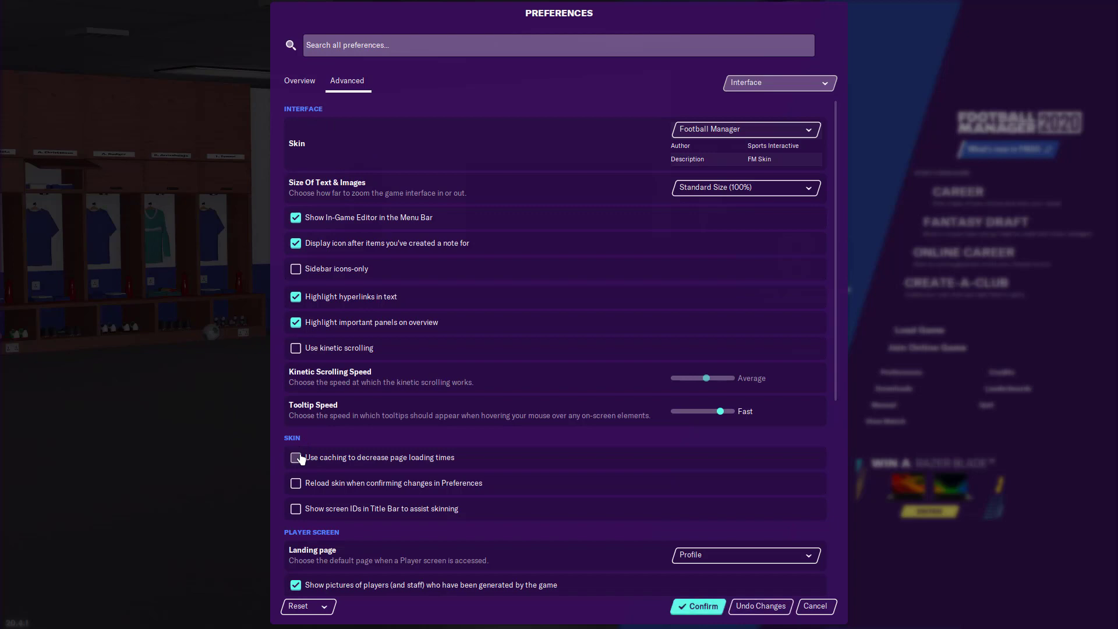
{"action": "left_click", "coordinate": [297, 483]}
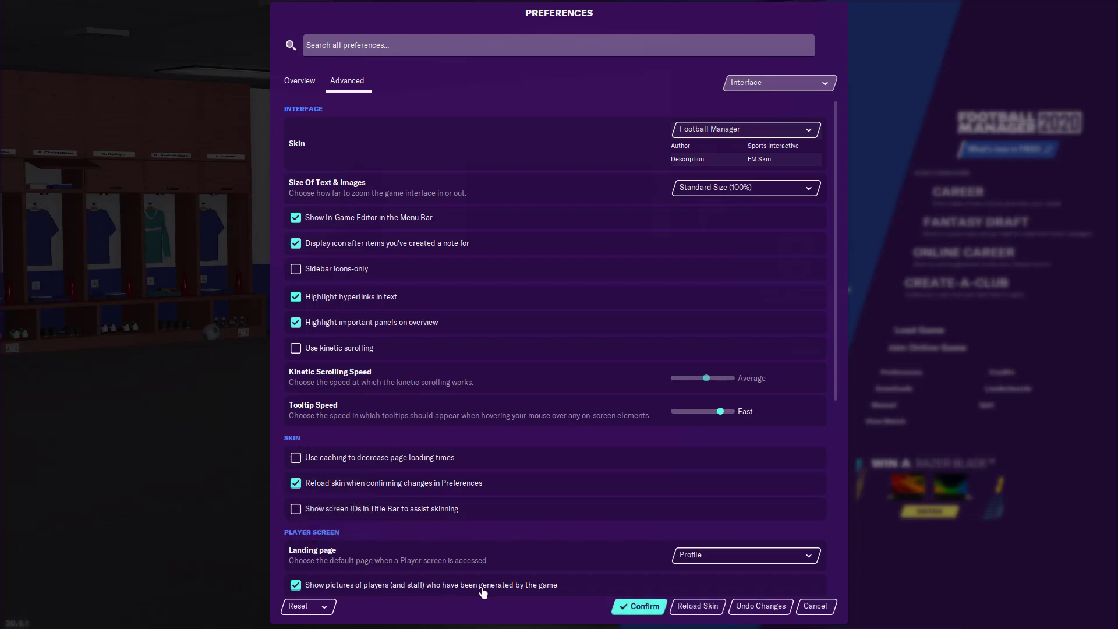
{"action": "left_click", "coordinate": [648, 611]}
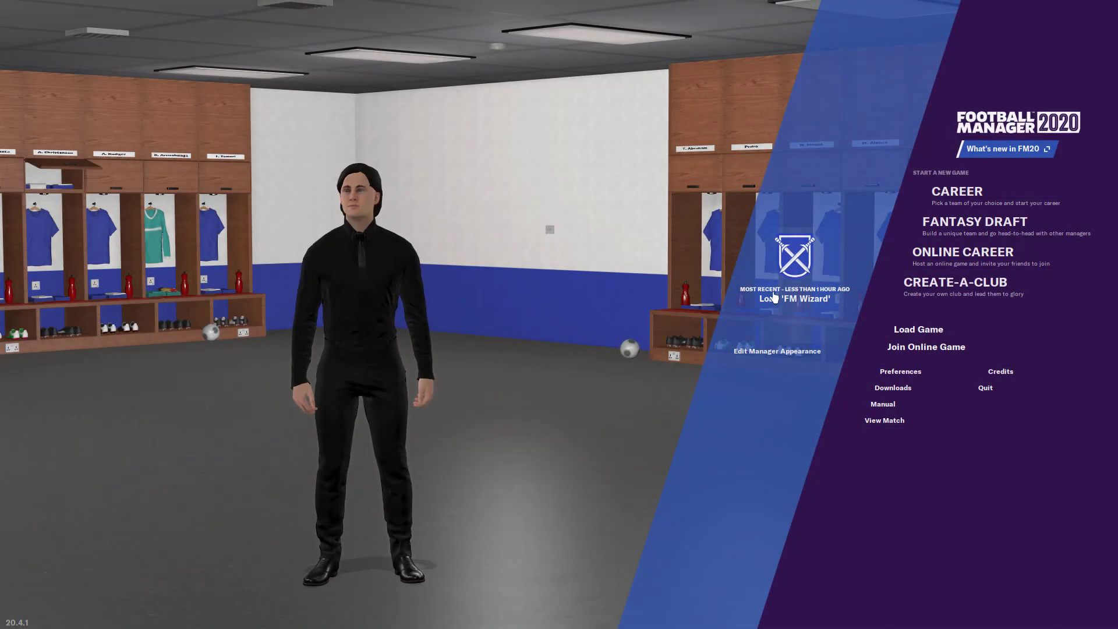
- Load the most recent saved game and view Chelsea's club information to check the home, away and third kits
{"action": "left_click", "coordinate": [795, 297]}
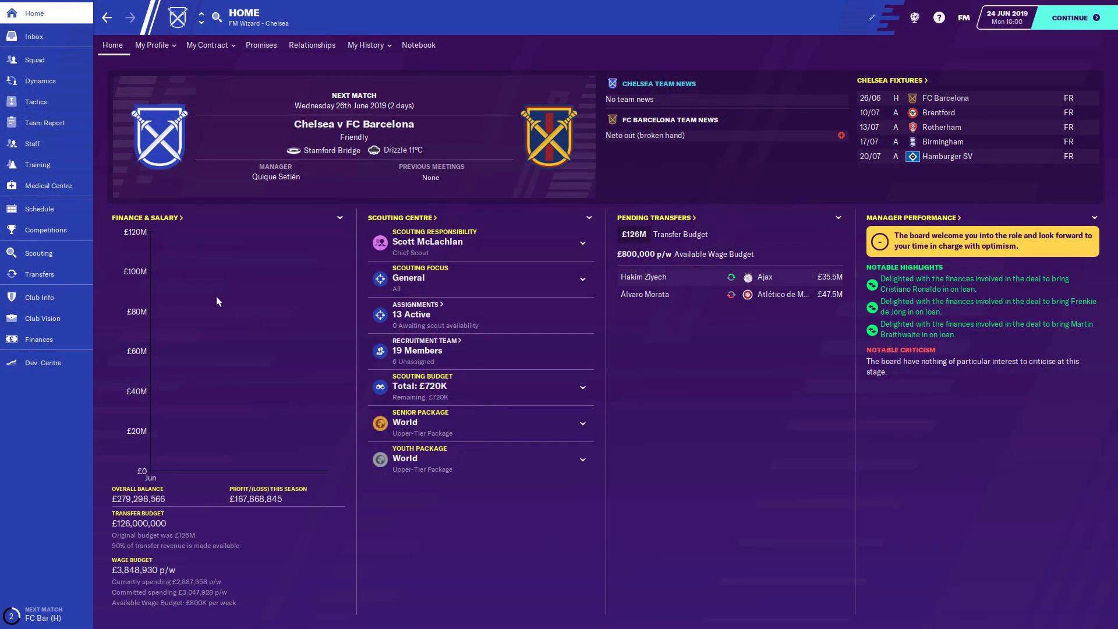
{"action": "left_click", "coordinate": [31, 299]}
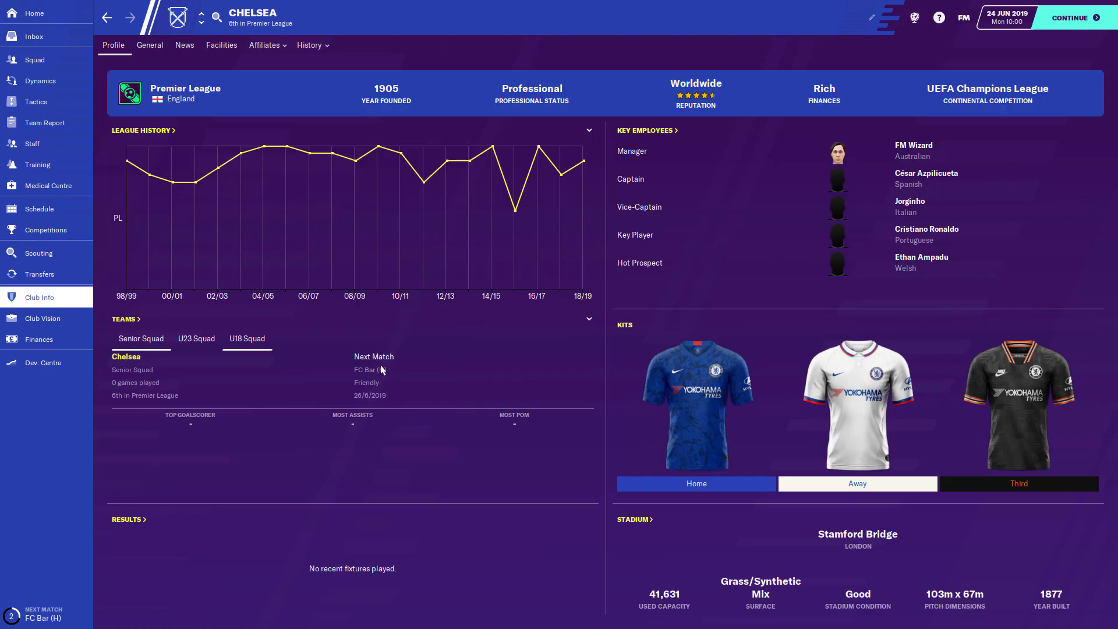